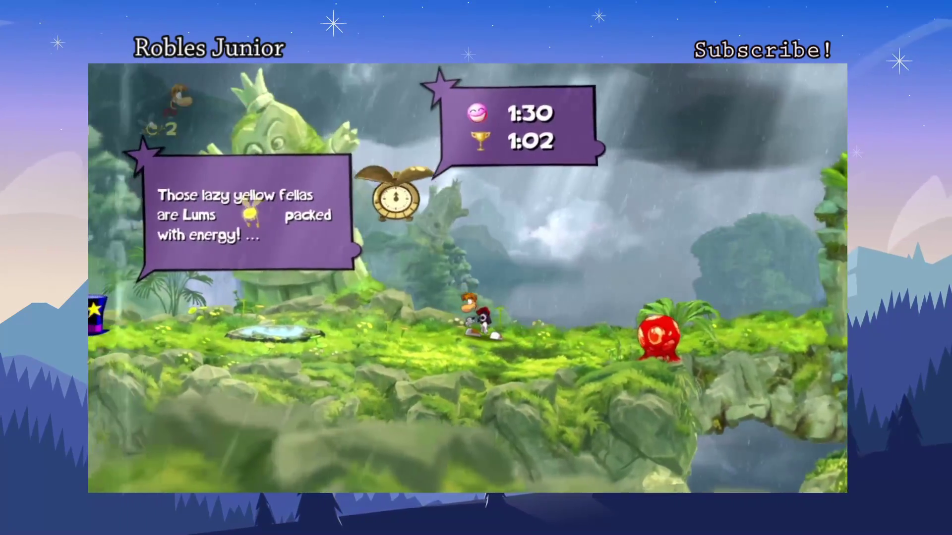
Suspend Rayman Origins and go back to the PS Vita home screen.
{"action": "key", "text": "super"}
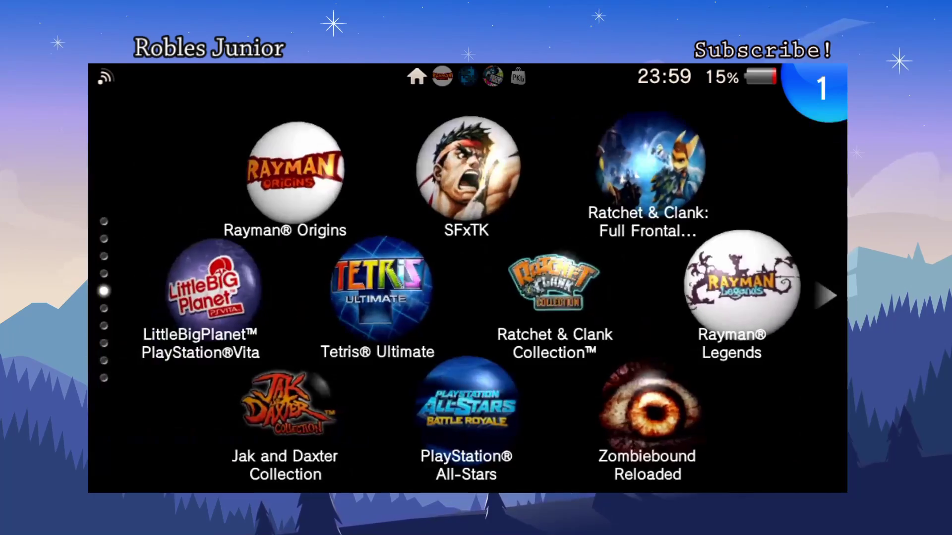
Find the AutoPlugin II bubble on the home screen and open its v1.03 LiveArea page.
{"action": "scroll", "coordinate": [467, 278], "scroll_direction": "down", "scroll_amount": 3}
{"action": "scroll", "coordinate": [467, 291], "scroll_direction": "up", "scroll_amount": 2}
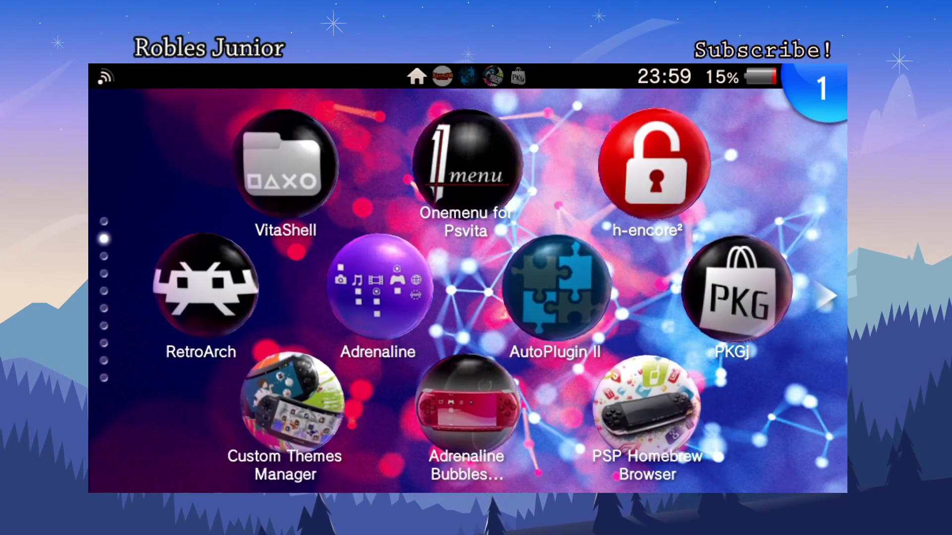
{"action": "left_click", "coordinate": [556, 290]}
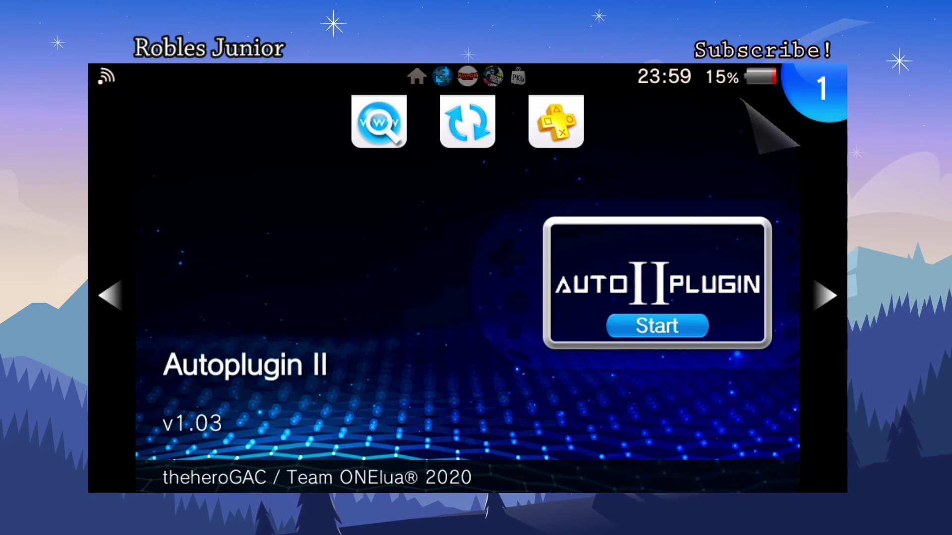
Start AutoPlugin II, confirming that Rayman Origins will be closed.
{"action": "left_click", "coordinate": [657, 326]}
{"action": "left_click", "coordinate": [604, 412]}
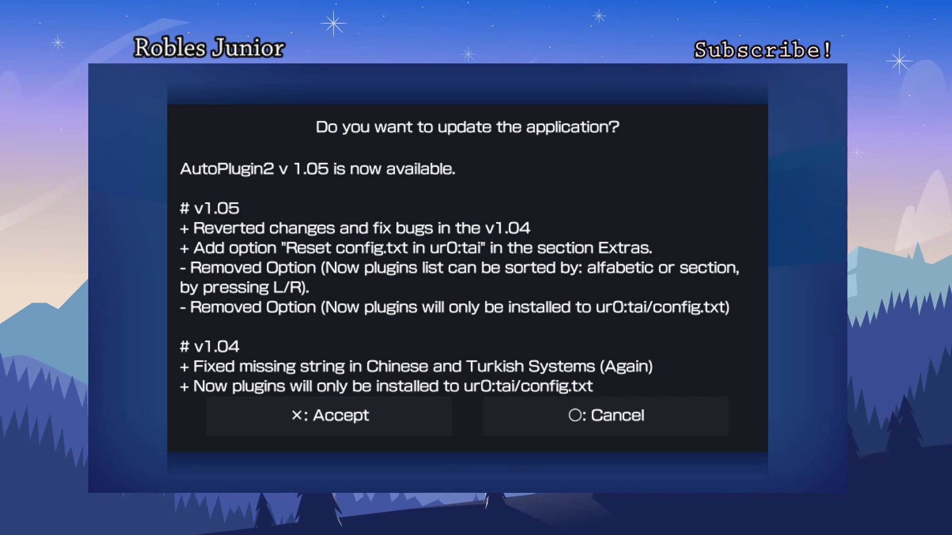
Accept the AutoPlugin2 v1.05 update and let it install and relaunch.
{"action": "key", "text": "Return"}
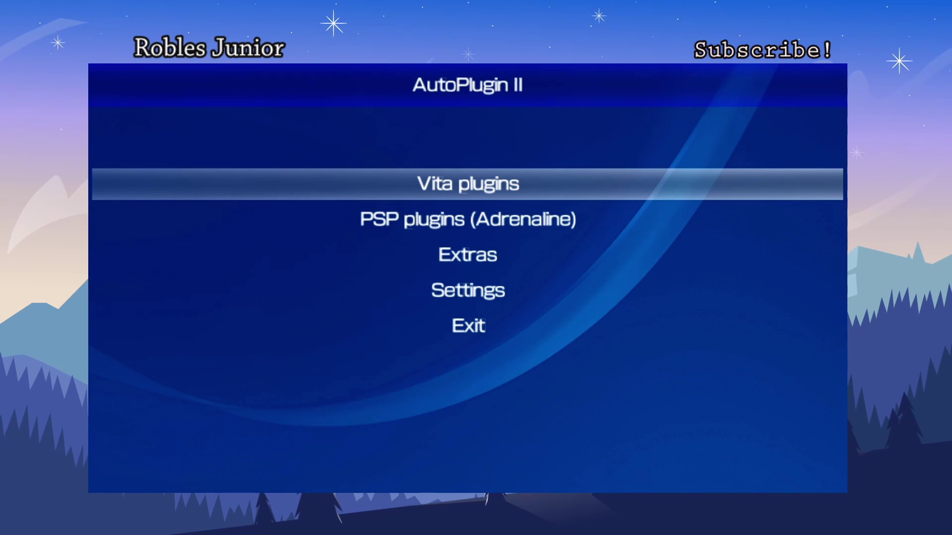
Under Vita plugins, run Check for plugin updates (6) to confirm all six plugins are Updated.
{"action": "key", "text": "Return"}
{"action": "key", "text": "Down"}
{"action": "key", "text": "Down"}
{"action": "key", "text": "Up"}
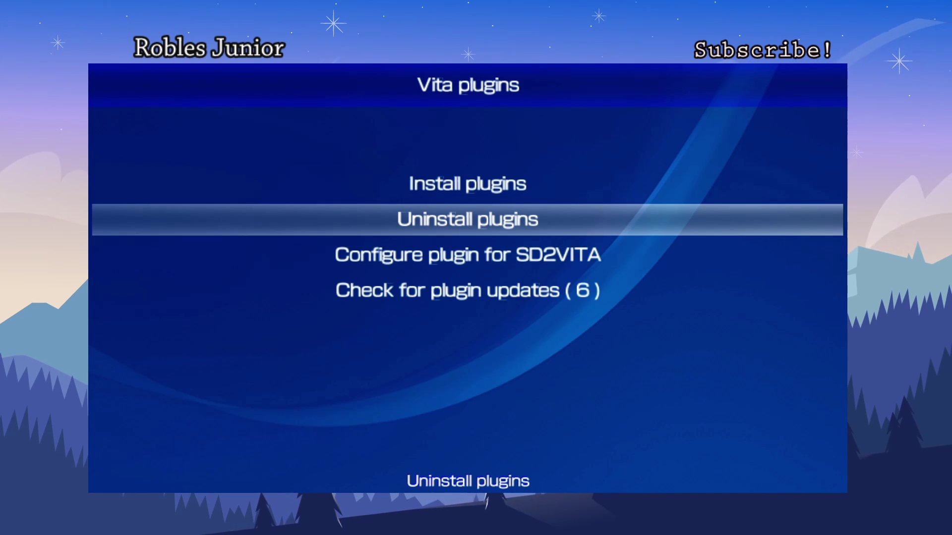
{"action": "key", "text": "Down"}
{"action": "key", "text": "Down"}
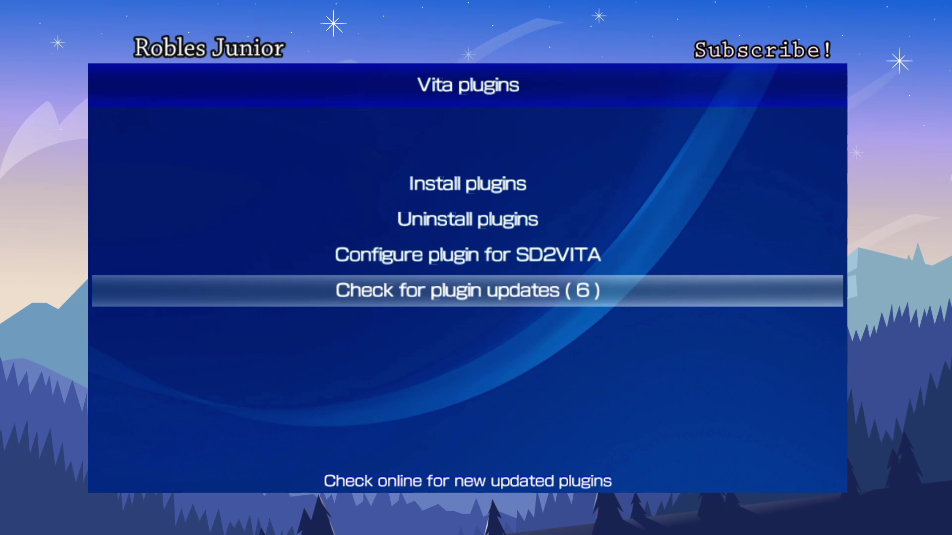
{"action": "key", "text": "Return"}
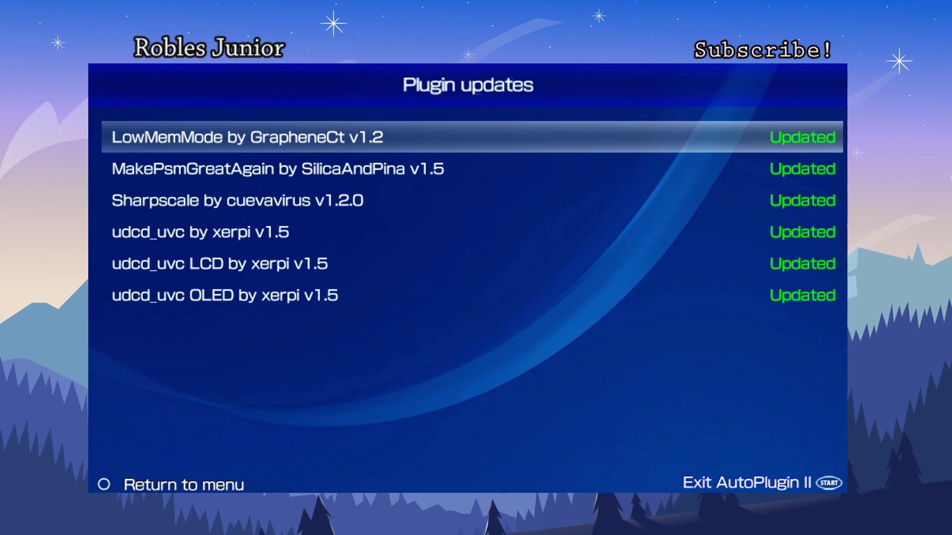
Review the plugin update list, including the Sharpscale and udcd_uvc LCD/OLED entries.
{"action": "key", "text": "Down"}
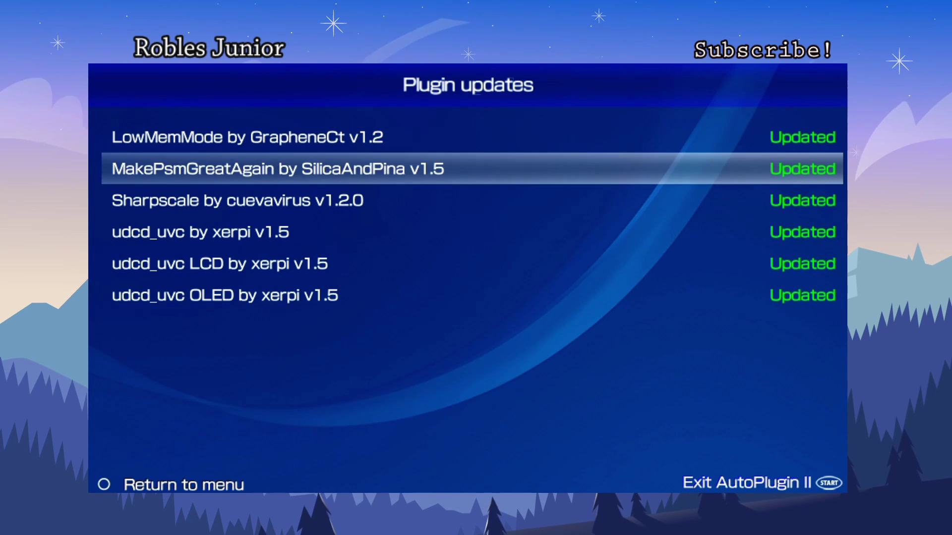
{"action": "key", "text": "Down"}
{"action": "key", "text": "Down"}
{"action": "key", "text": "Up"}
{"action": "key", "text": "Up"}
{"action": "key", "text": "Down"}
{"action": "key", "text": "Down"}
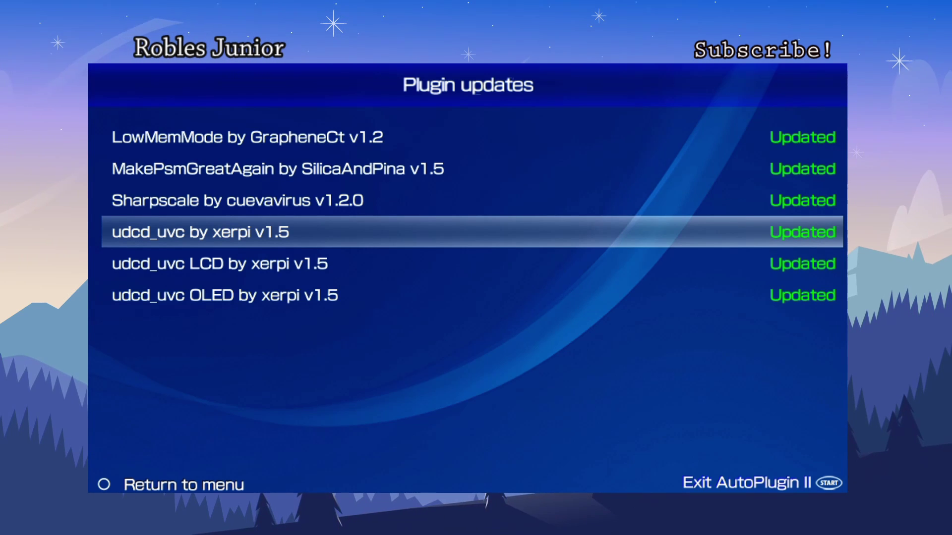
{"action": "key", "text": "Down"}
{"action": "key", "text": "Down"}
{"action": "key", "text": "Up"}
{"action": "key", "text": "Up"}
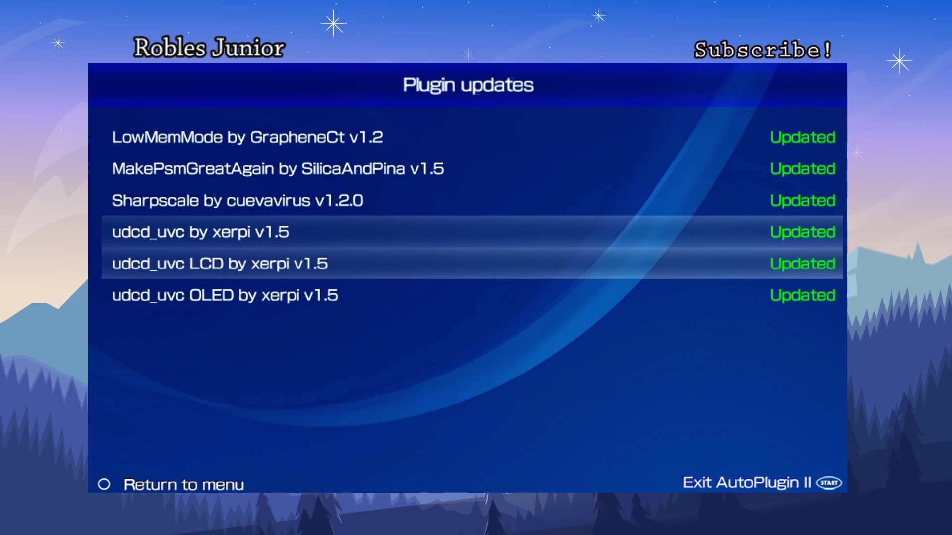
{"action": "key", "text": "Down"}
{"action": "key", "text": "Up"}
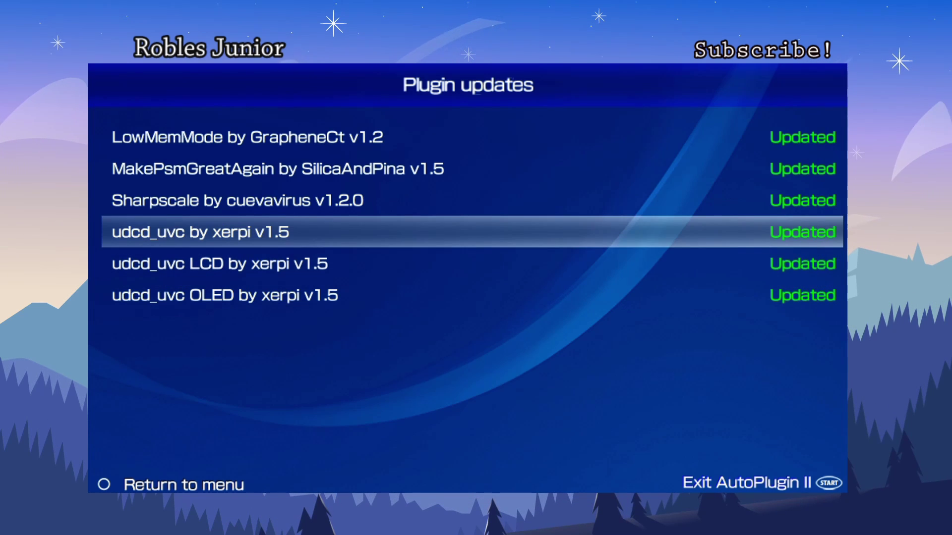
{"action": "key", "text": "Down"}
{"action": "key", "text": "Down"}
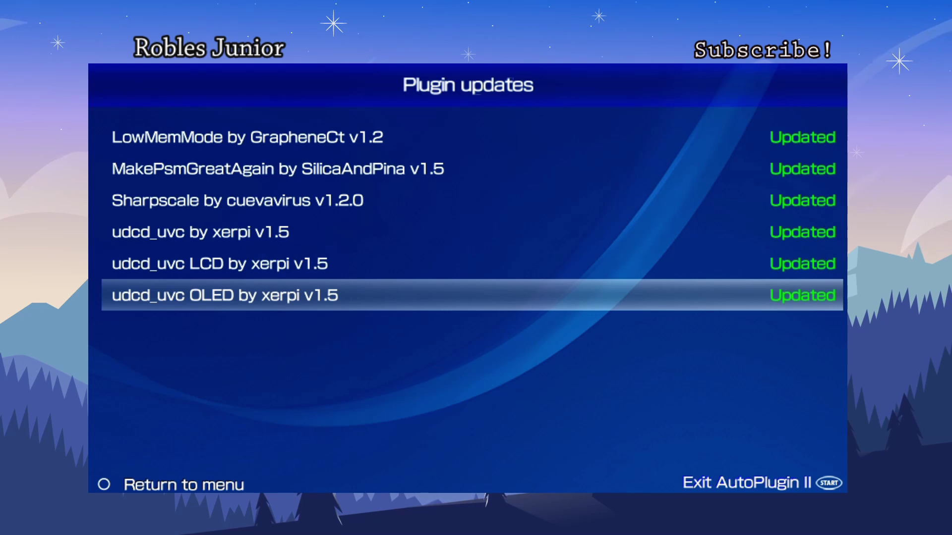
Exit AutoPlugin II, open VitaShell and reboot the console from its settings.
{"action": "key", "text": "Escape"}
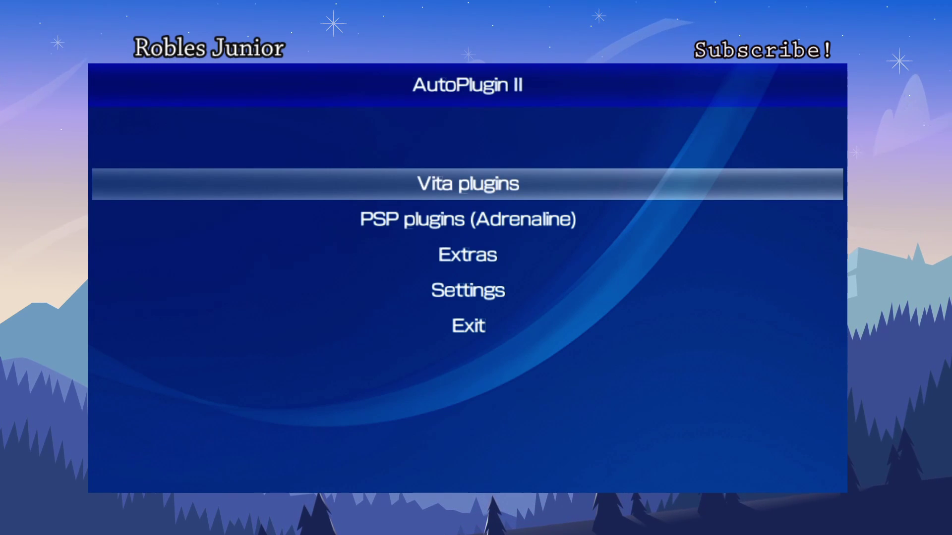
{"action": "key", "text": "Home"}
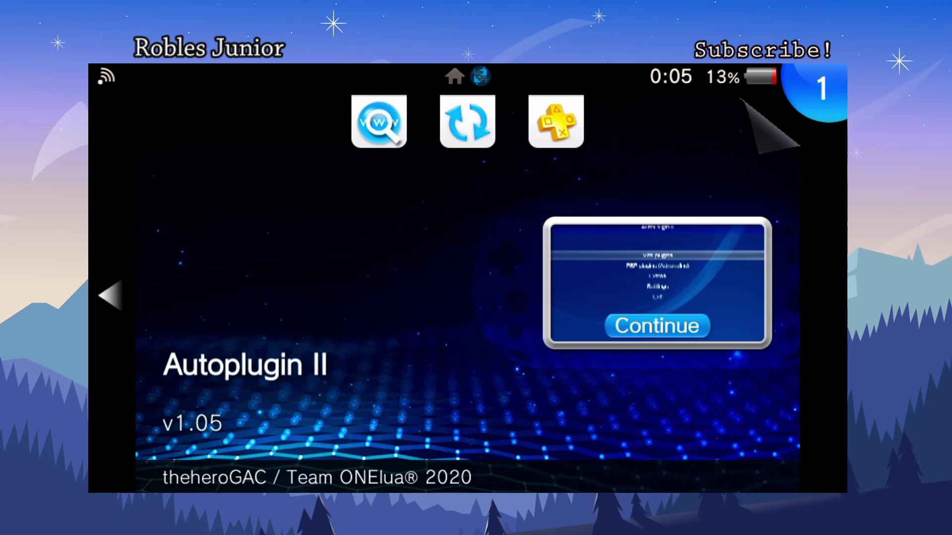
{"action": "key", "text": "Home"}
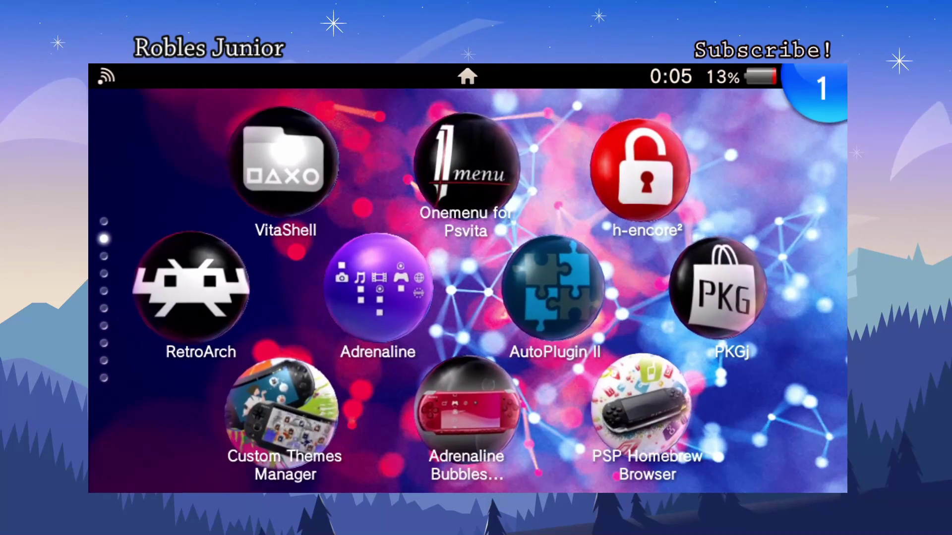
{"action": "key", "text": "Return"}
{"action": "key", "text": "Return"}
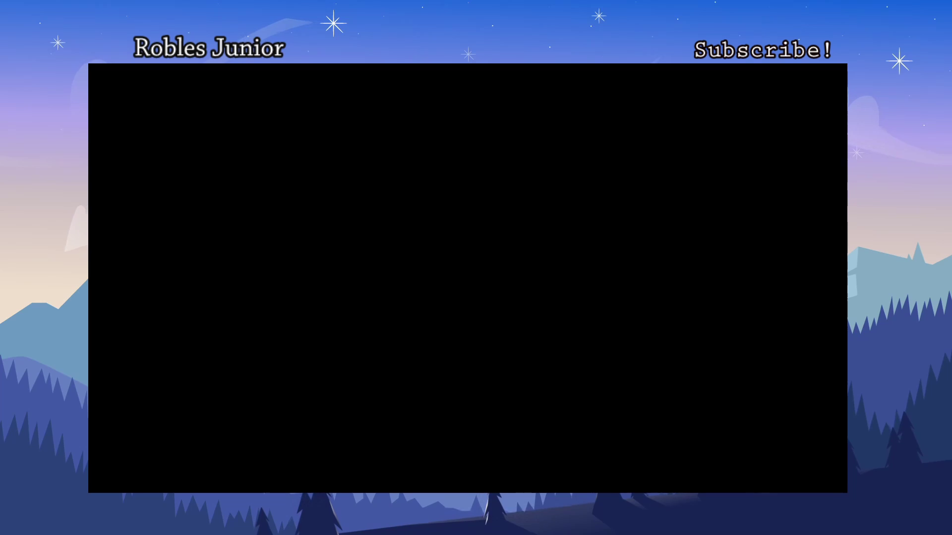
{"action": "key", "text": "Return"}
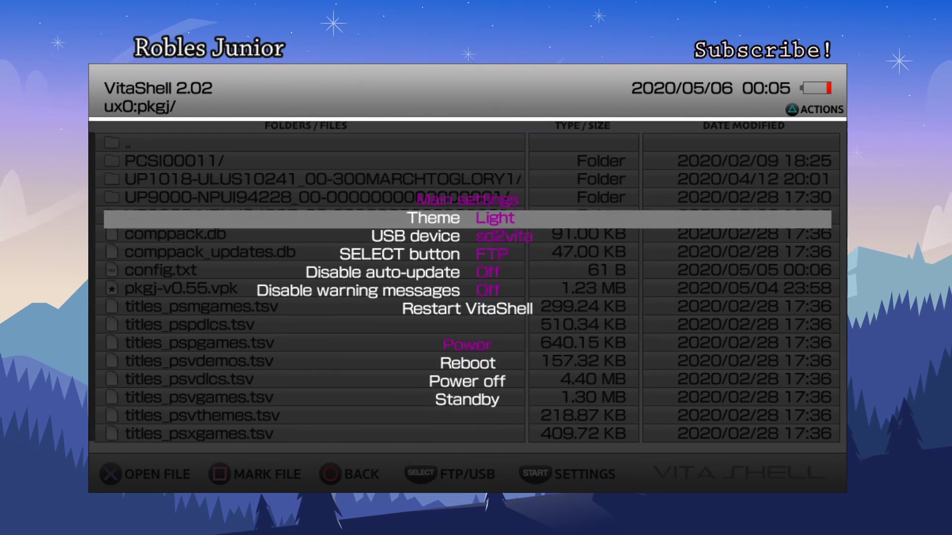
{"action": "key", "text": "Down"}
{"action": "key", "text": "Down"}
{"action": "key", "text": "Down"}
{"action": "key", "text": "Down"}
{"action": "key", "text": "Down"}
{"action": "key", "text": "Down"}
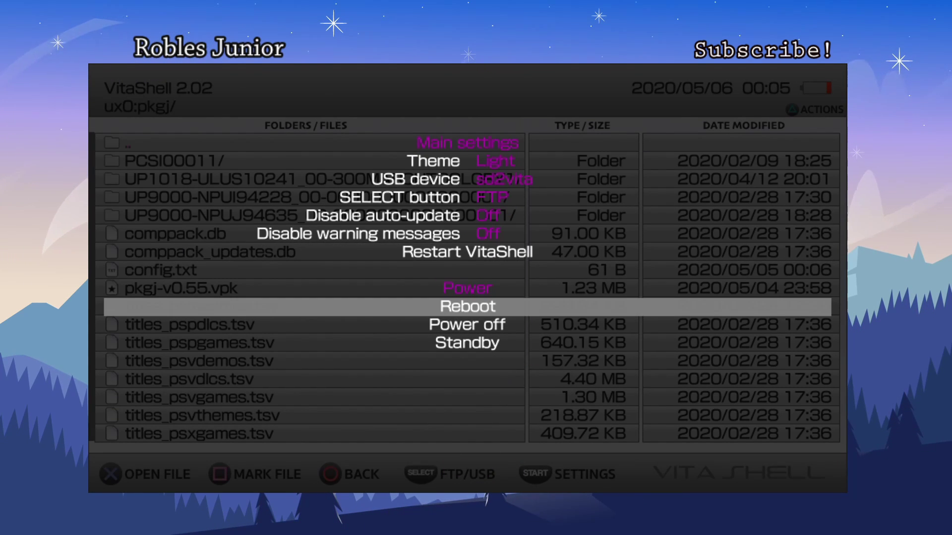
{"action": "key", "text": "Return"}
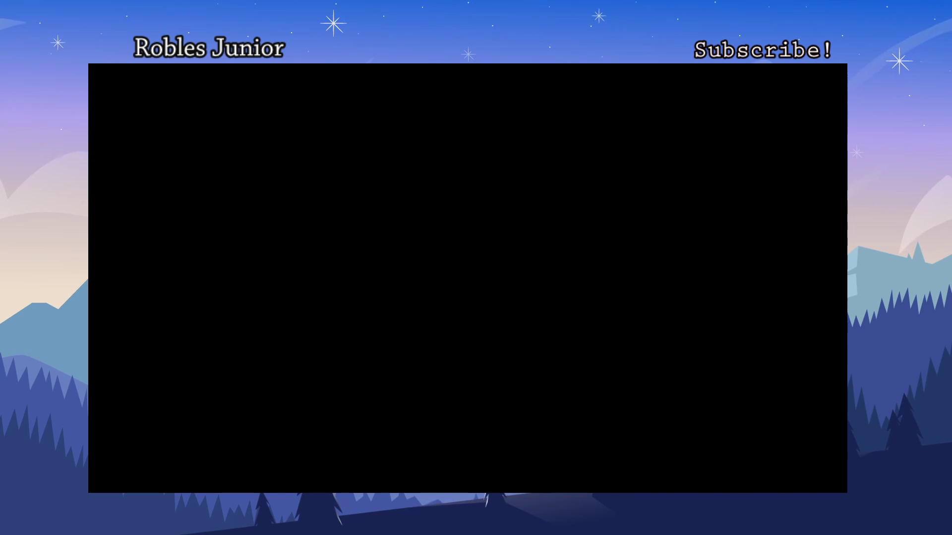